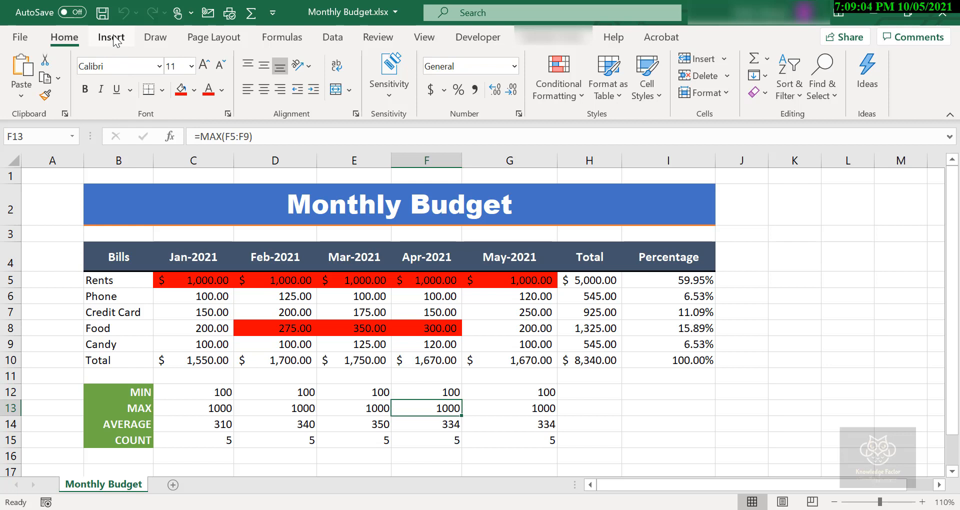
# Search the online pictures for "Money bags" to find an illustration for the budget sheet
pyautogui.click(113, 40)
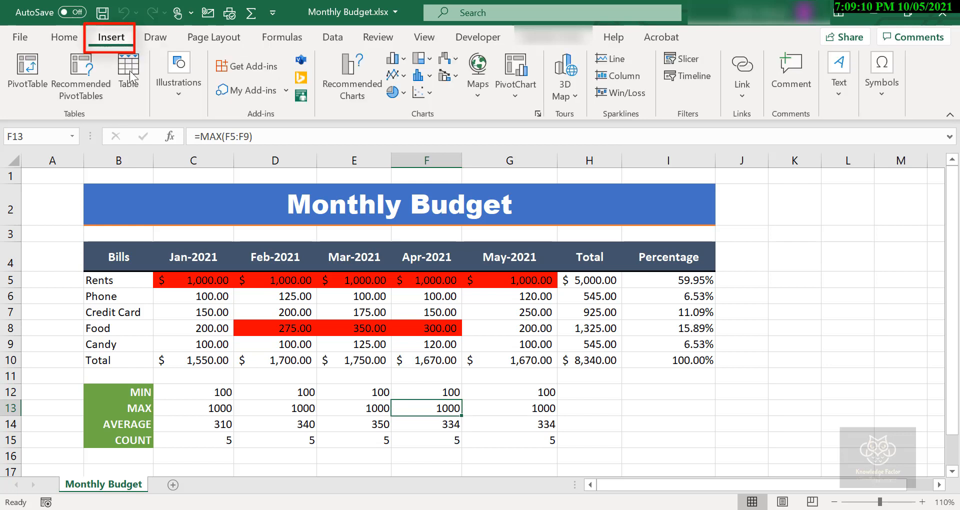
pyautogui.click(188, 93)
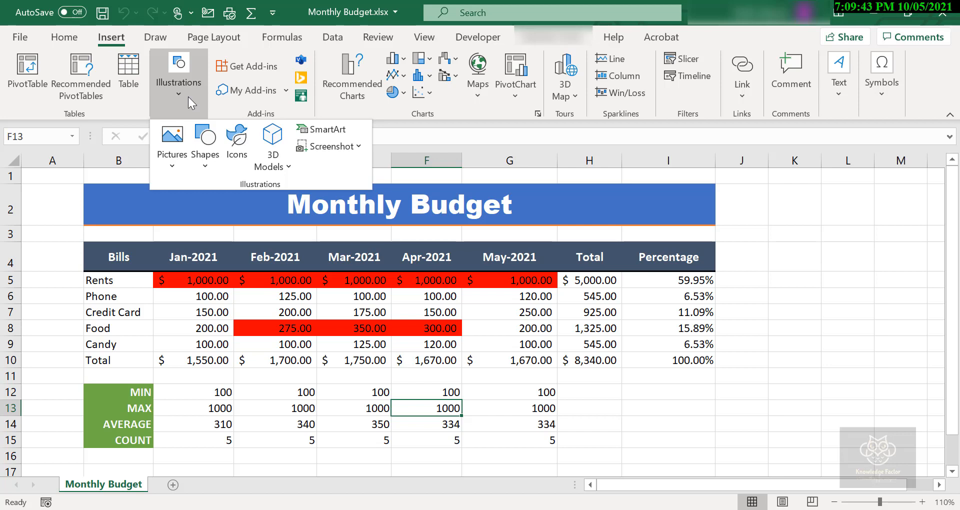
pyautogui.click(174, 169)
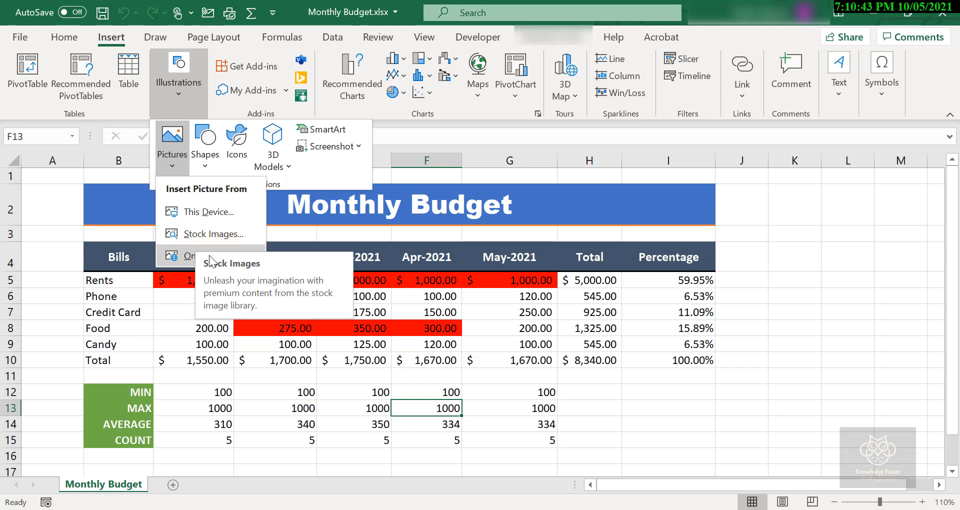
pyautogui.click(182, 257)
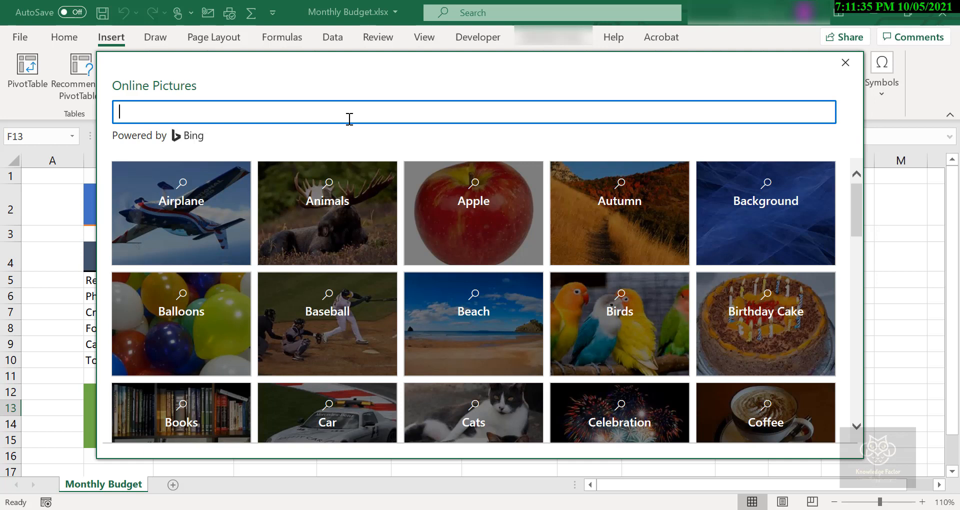
pyautogui.write('Moneybags')
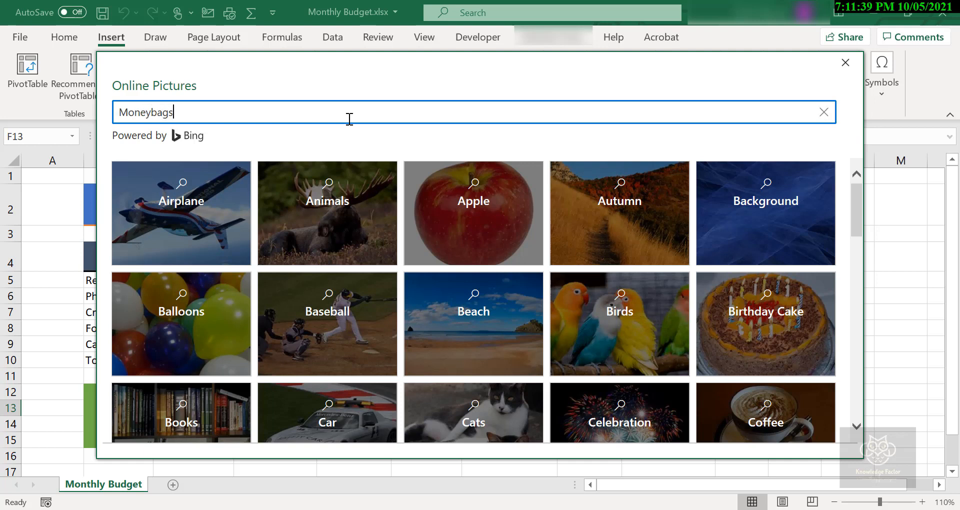
pyautogui.press('Return')
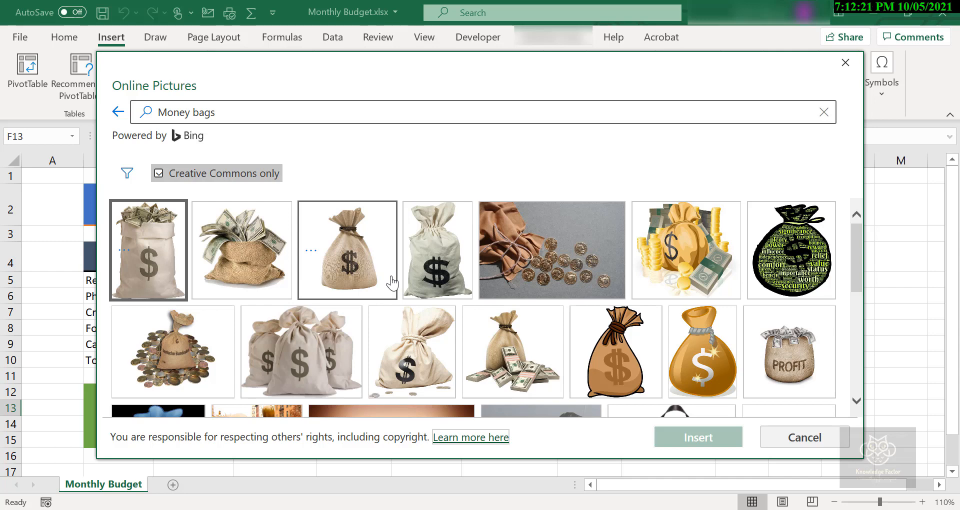
# Insert the picture of an open burlap sack stuffed with dollar bills from the money bags results
pyautogui.scroll(-1, 392, 284)
pyautogui.scroll(-2, 392, 283)
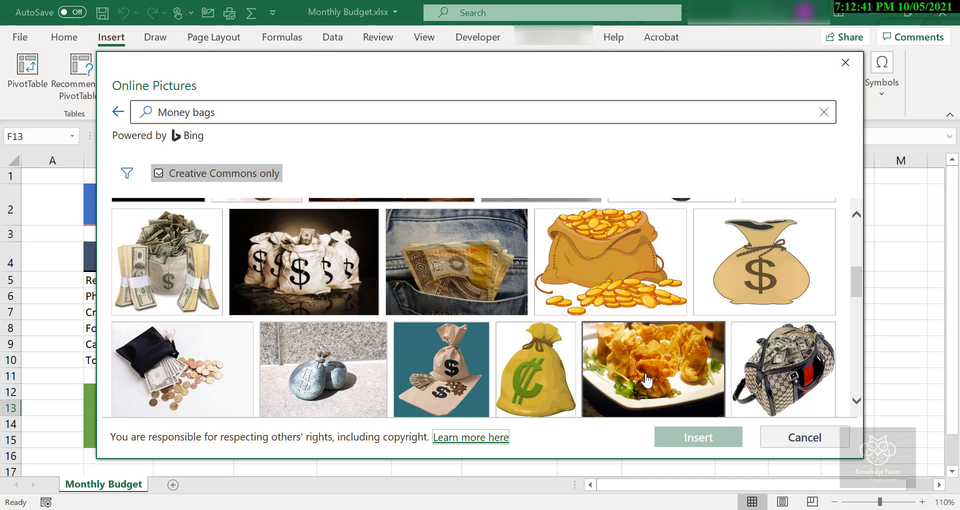
pyautogui.scroll(-2, 620, 361)
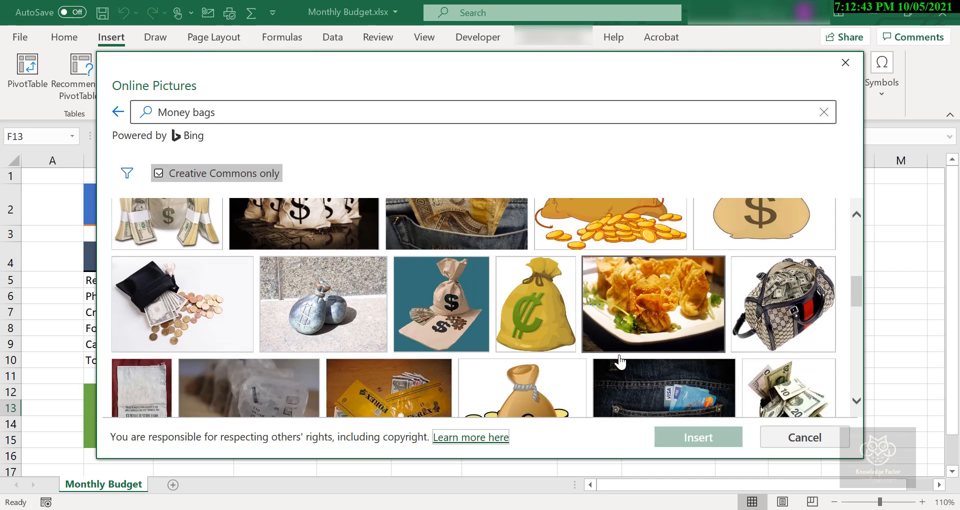
pyautogui.scroll(-6, 621, 361)
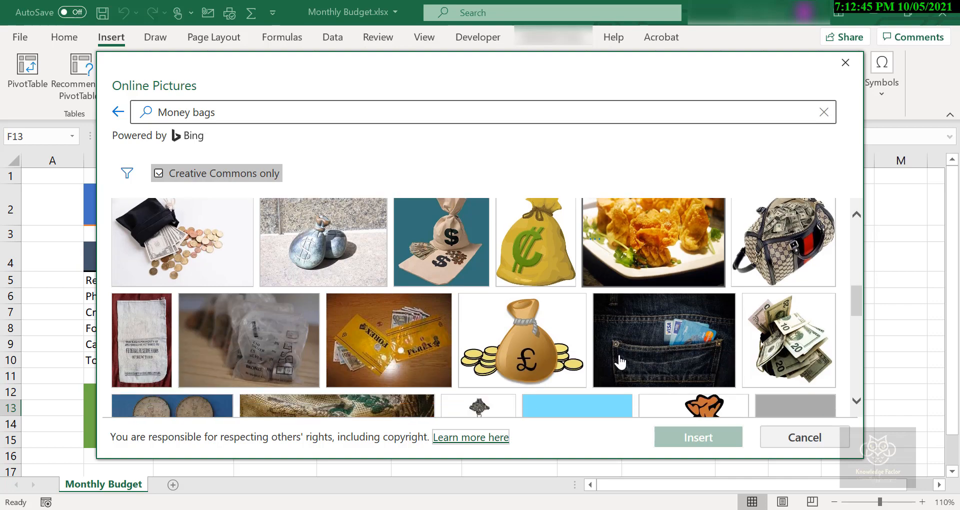
pyautogui.scroll(-8, 620, 356)
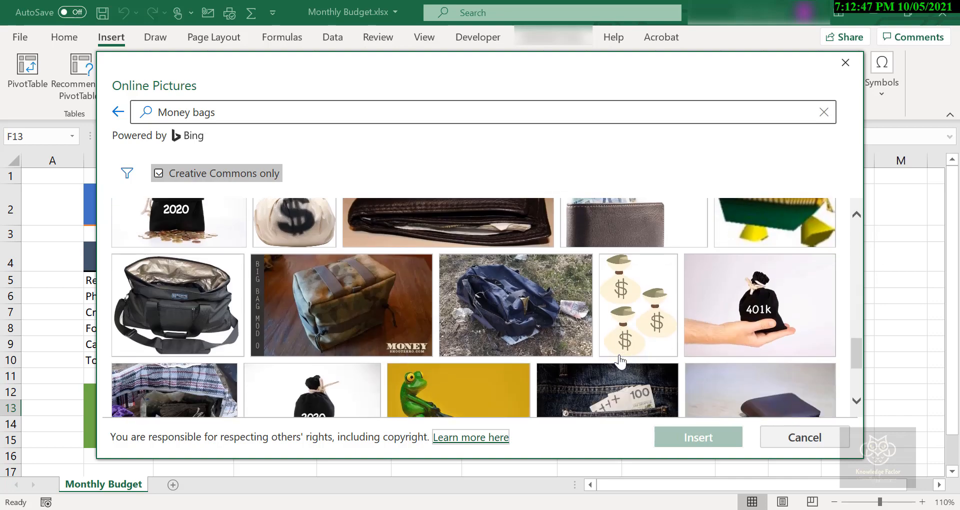
pyautogui.scroll(7, 620, 356)
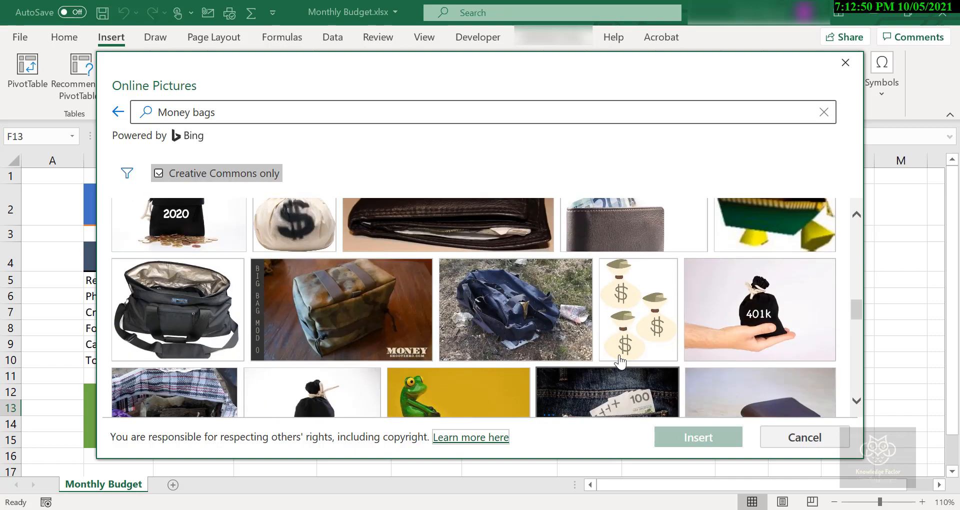
pyautogui.scroll(8, 620, 361)
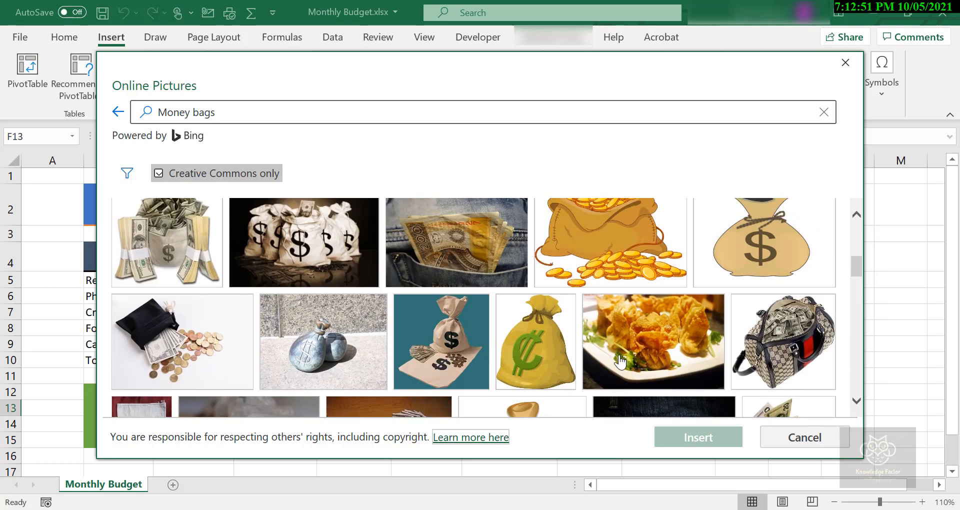
pyautogui.scroll(6, 620, 361)
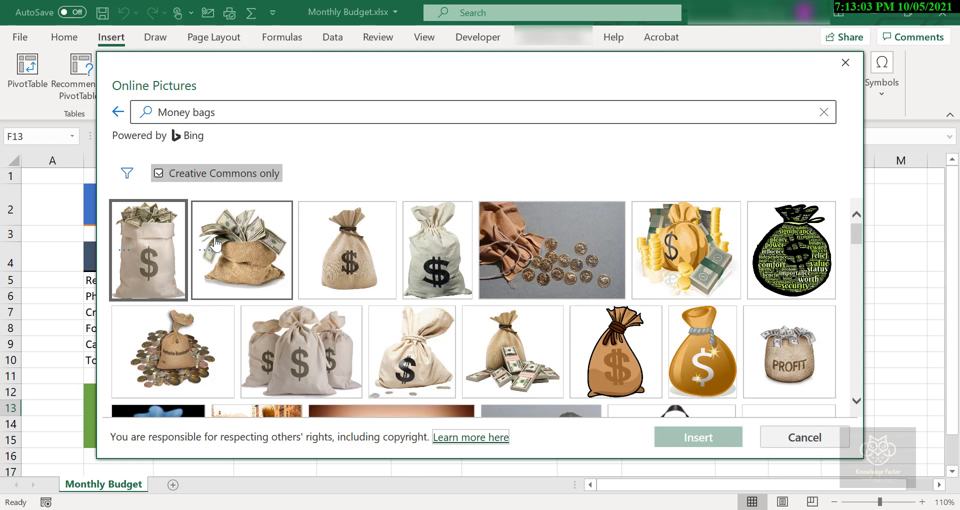
pyautogui.click(234, 273)
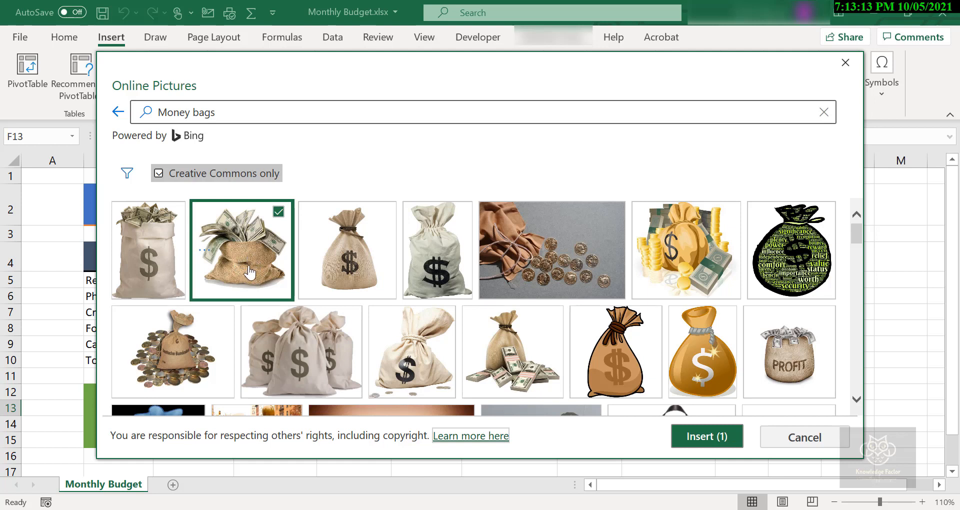
pyautogui.click(716, 434)
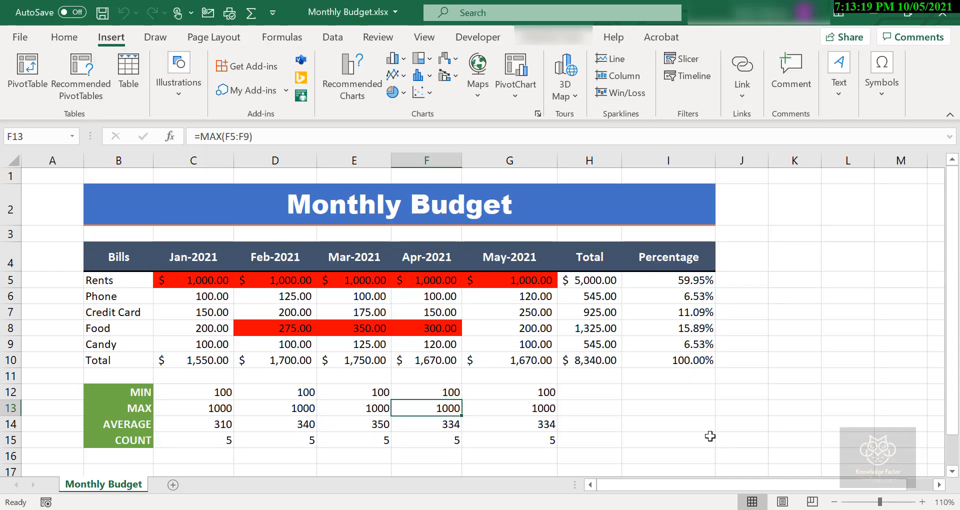
# Move the inserted money bag picture beside the budget table, starting at about column J near row 1
pyautogui.click(834, 501)
pyautogui.click(834, 502)
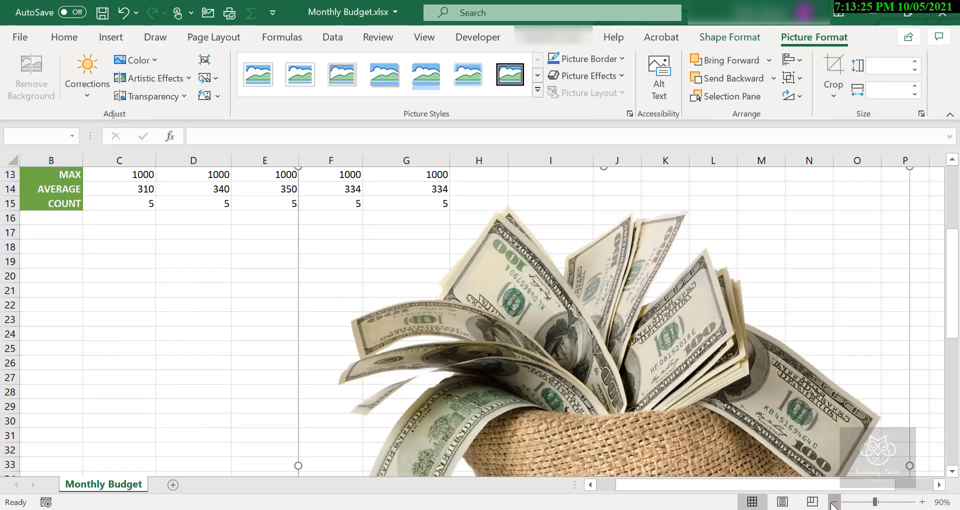
pyautogui.click(833, 503)
pyautogui.click(834, 503)
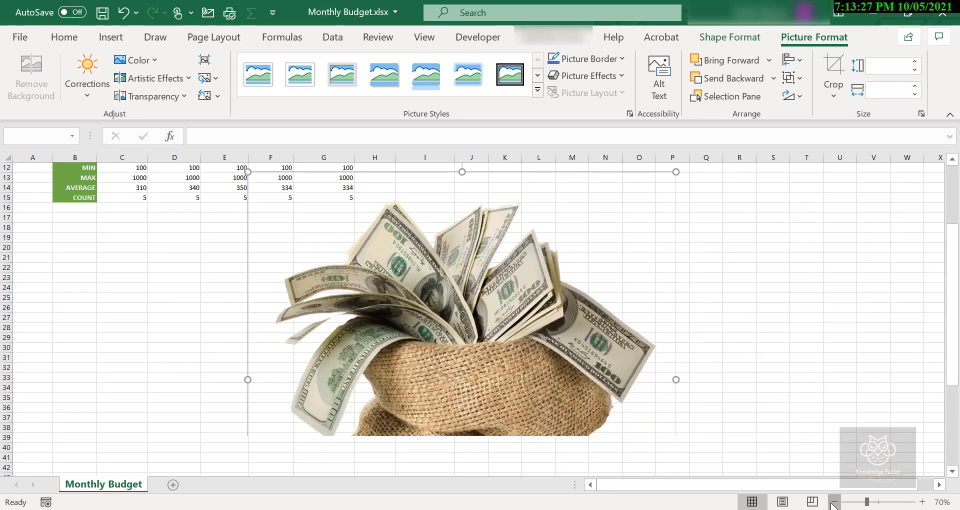
pyautogui.click(834, 502)
pyautogui.scroll(3, 805, 351)
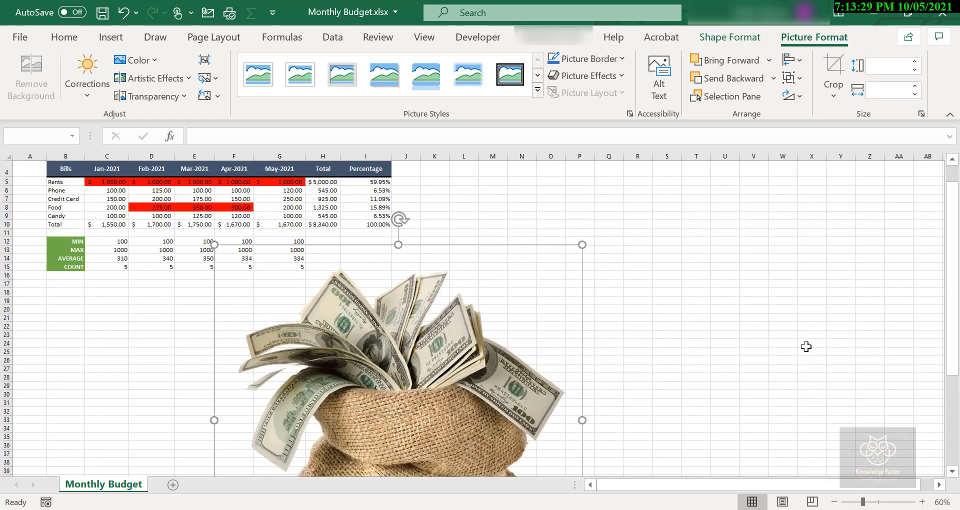
pyautogui.scroll(1, 806, 346)
pyautogui.moveTo(498, 382); pyautogui.dragTo(686, 255)
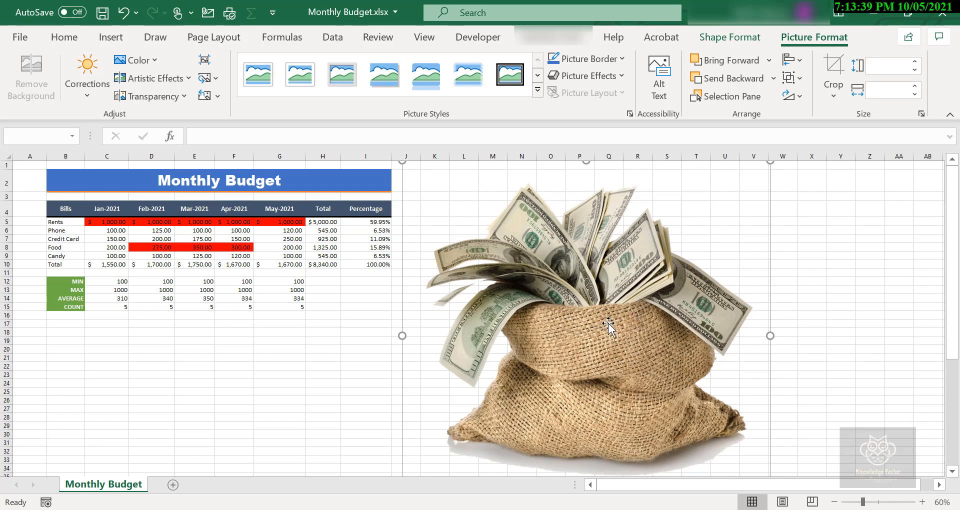
# Delete the licence attribution text box below the money bag and shrink the picture to about columns R to V
pyautogui.scroll(-4, 609, 326)
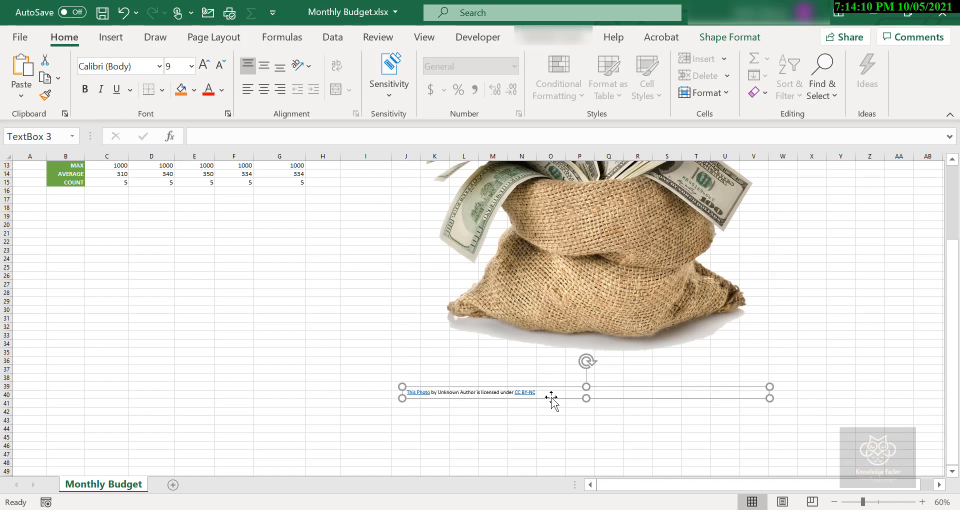
pyautogui.press('Escape')
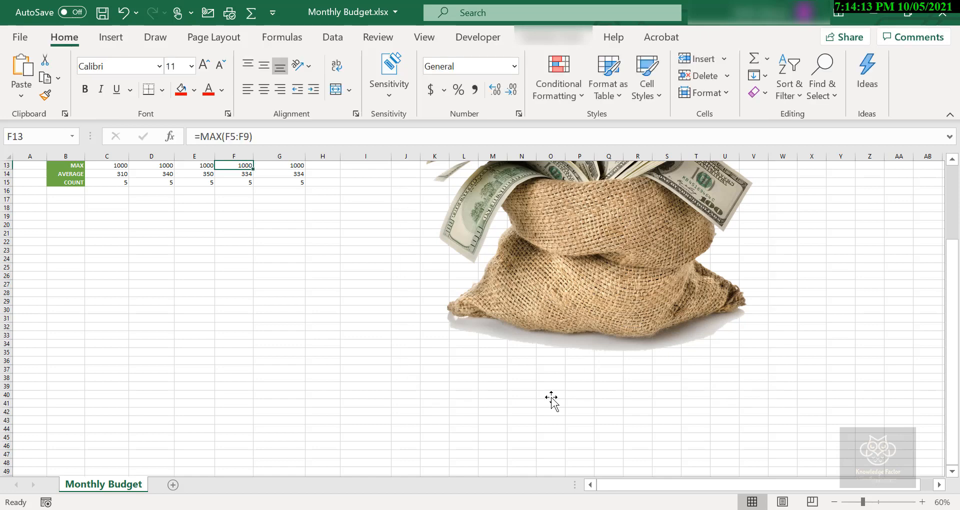
pyautogui.click(593, 271)
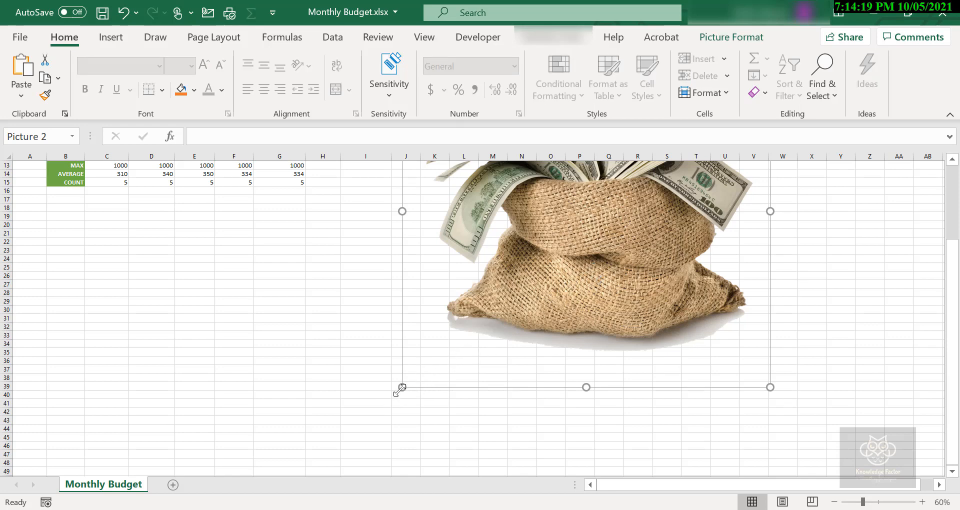
pyautogui.moveTo(401, 388); pyautogui.dragTo(575, 222)
pyautogui.scroll(4, 562, 286)
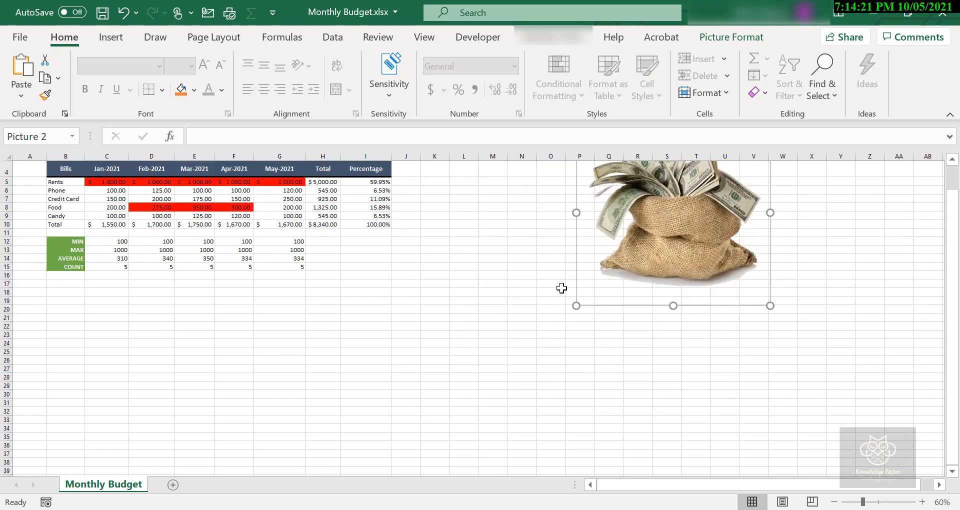
pyautogui.moveTo(576, 345); pyautogui.dragTo(638, 260)
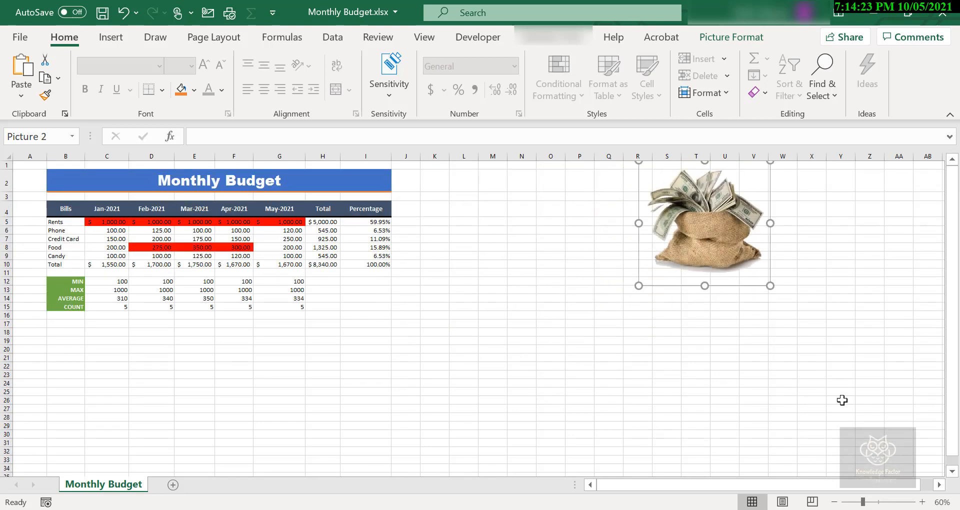
# Move the money bag picture next to the Percentage column and shrink it to about columns L to N, rows 2 to 9
pyautogui.click(878, 501)
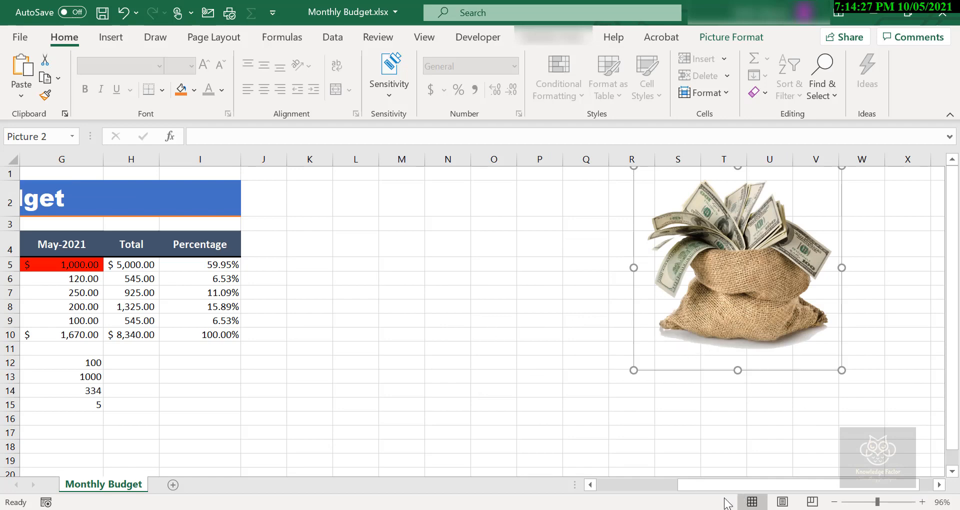
pyautogui.moveTo(728, 486); pyautogui.dragTo(696, 489)
pyautogui.moveTo(771, 273); pyautogui.dragTo(382, 316)
pyautogui.moveTo(686, 488); pyautogui.dragTo(480, 484)
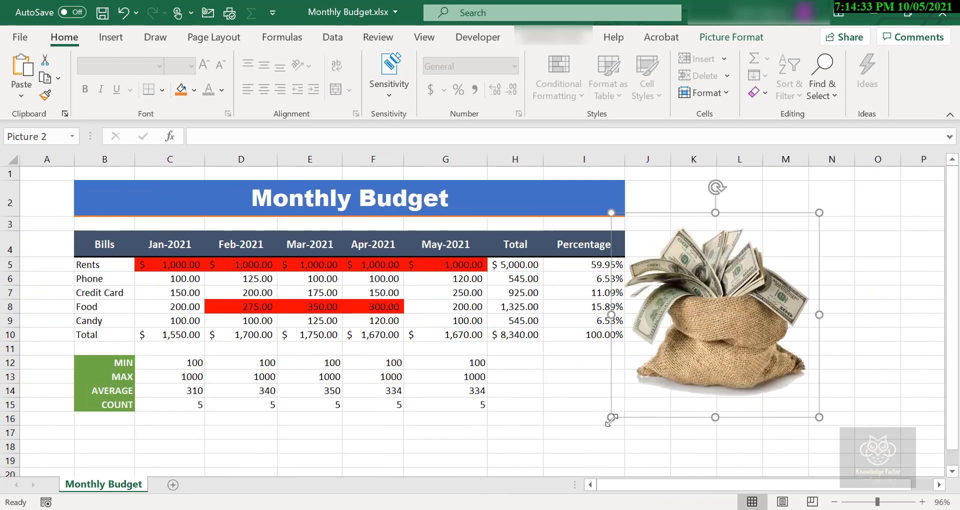
pyautogui.moveTo(612, 417); pyautogui.dragTo(723, 319)
pyautogui.moveTo(722, 319); pyautogui.dragTo(722, 319)
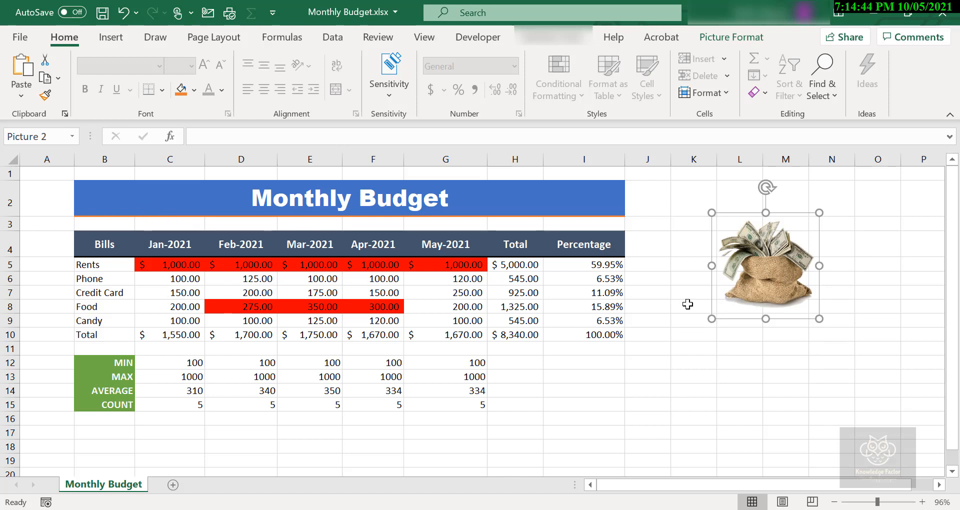
# Shrink the money bag picture to the title banner's height and place it in the blue banner, left of the Monthly Budget title
pyautogui.moveTo(712, 318); pyautogui.dragTo(141, 215)
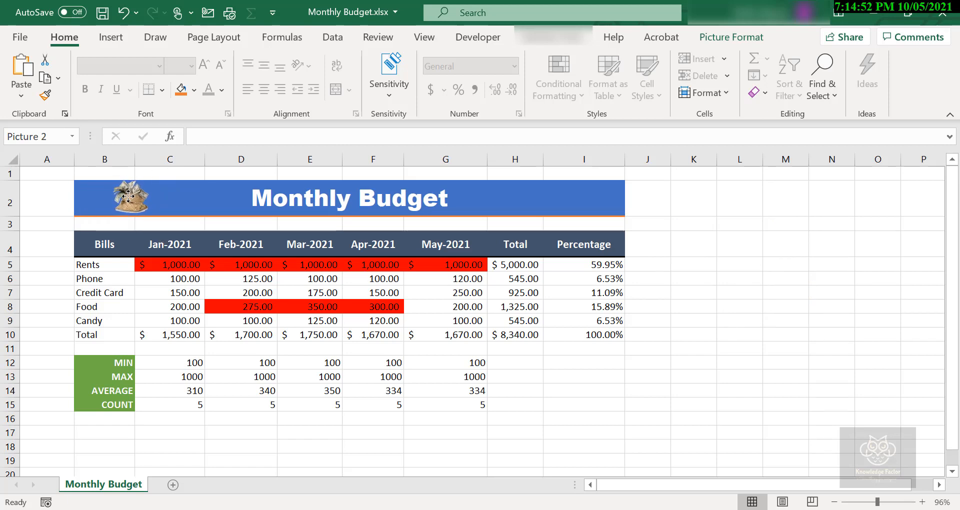
pyautogui.click(128, 196)
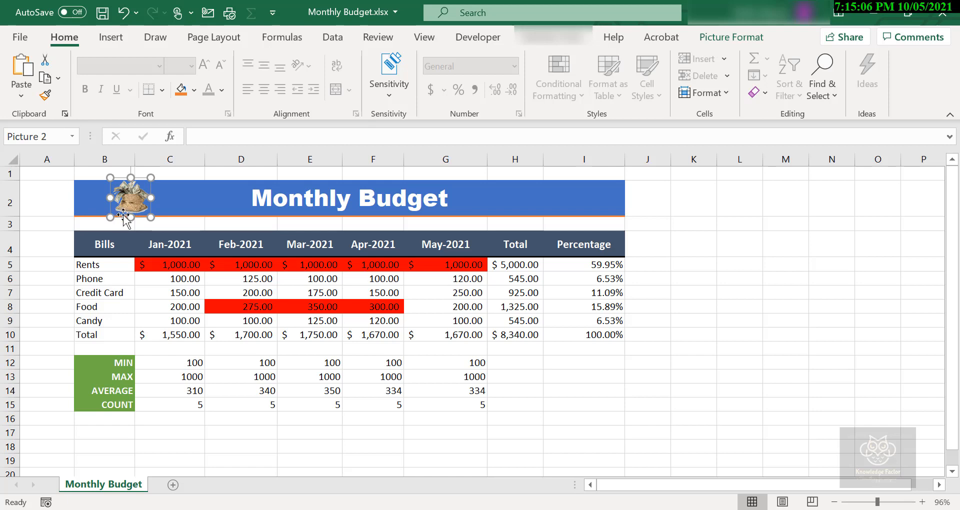
pyautogui.click(696, 325)
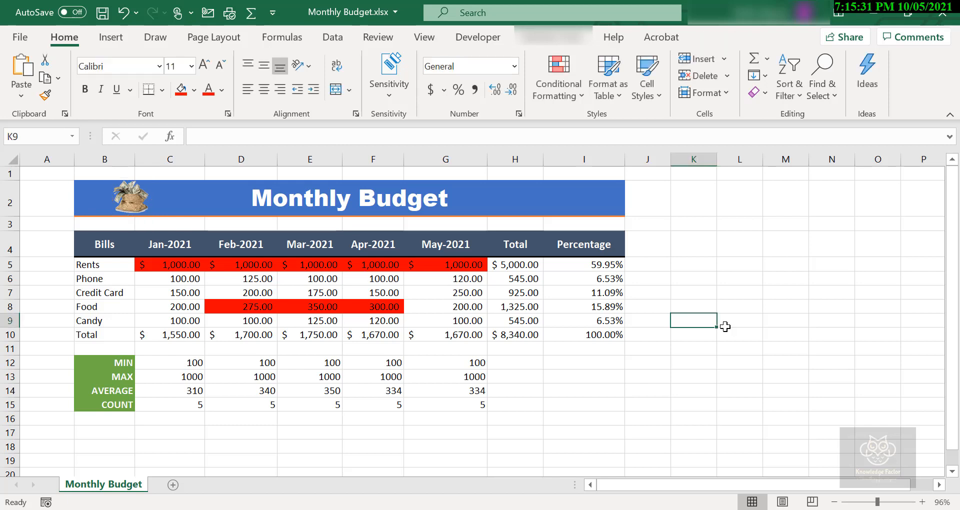